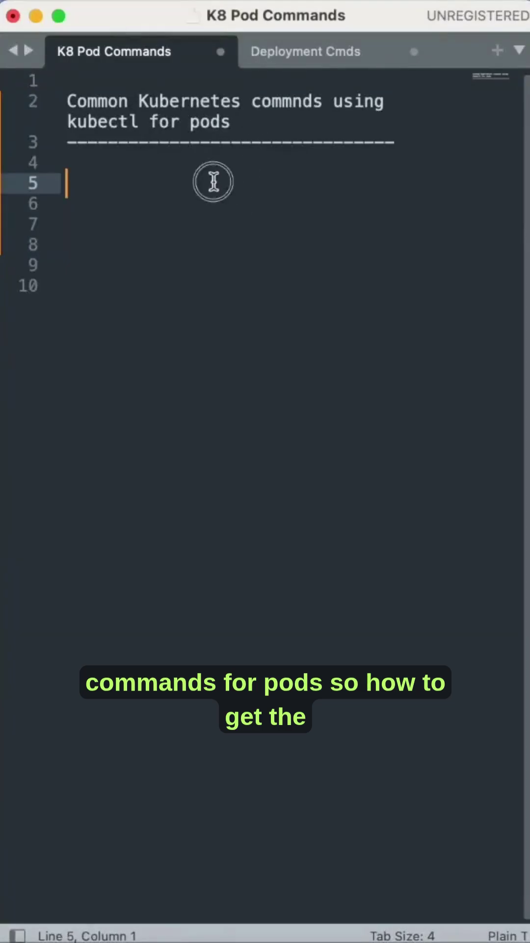
{"action": "type", "text": "kubectl get pods"}
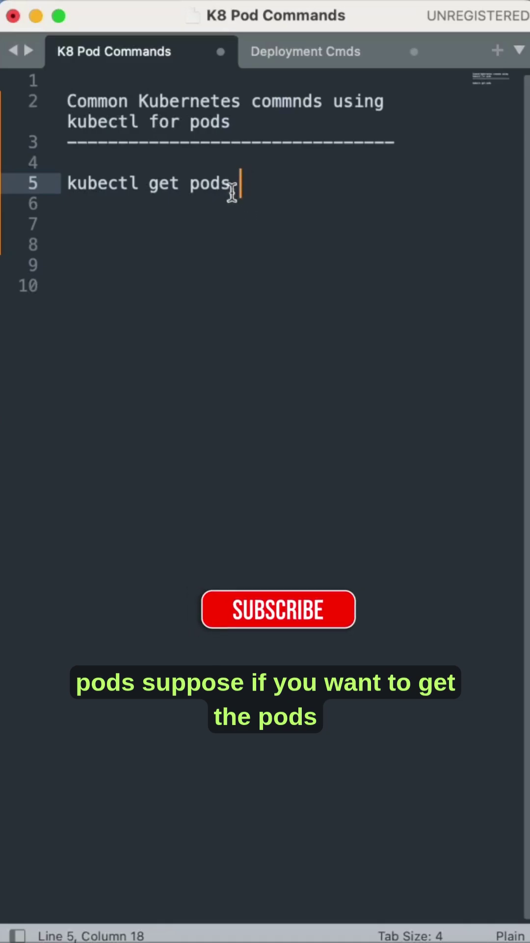
Duplicate 'kubectl get pods' onto line 7 for the '-n <ns>' namespaced variant.
{"action": "left_click_drag", "start_coordinate": [199, 183], "coordinate": [58, 183]}
{"action": "key", "text": "super+c"}
{"action": "left_click", "coordinate": [133, 221]}
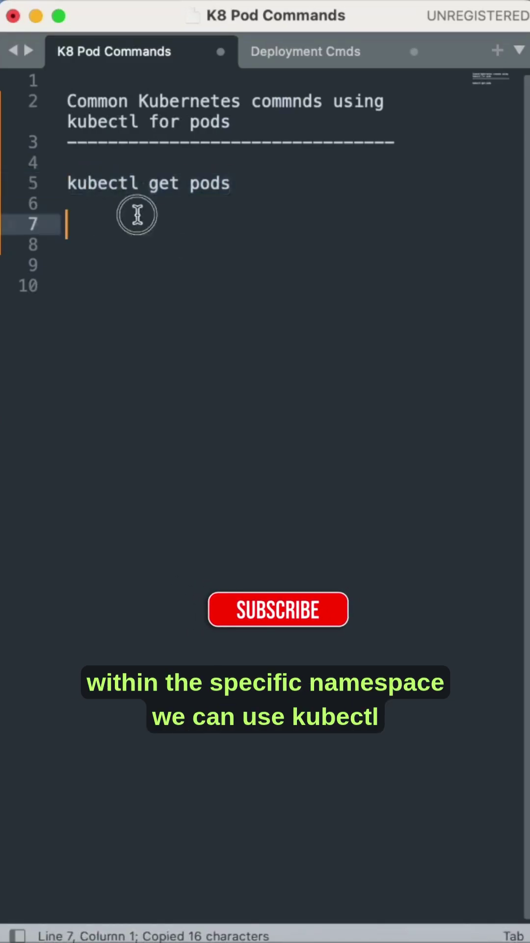
{"action": "key", "text": "super+v"}
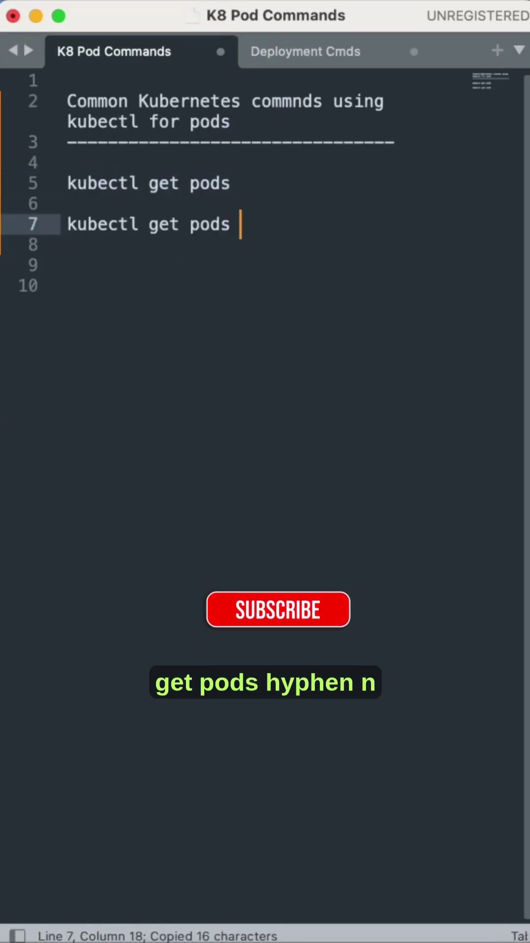
{"action": "type", "text": "-n <"}
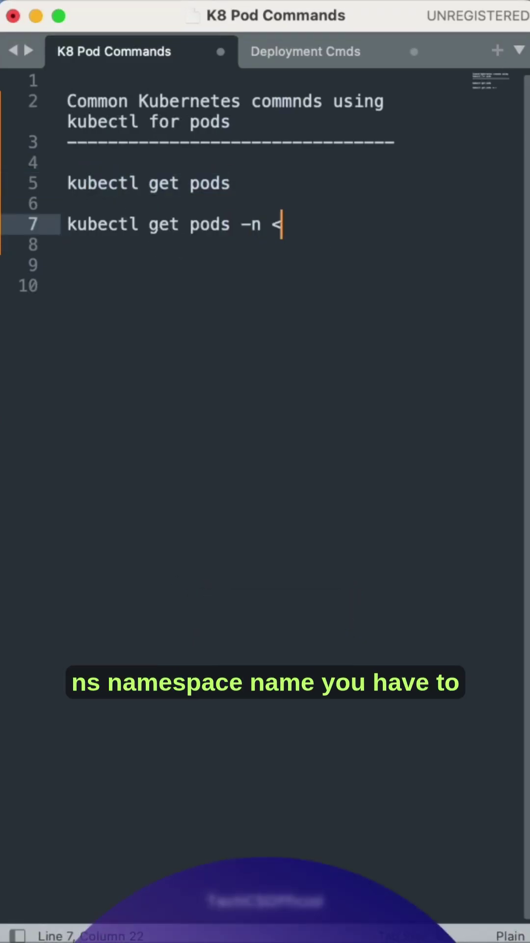
{"action": "type", "text": "ns>"}
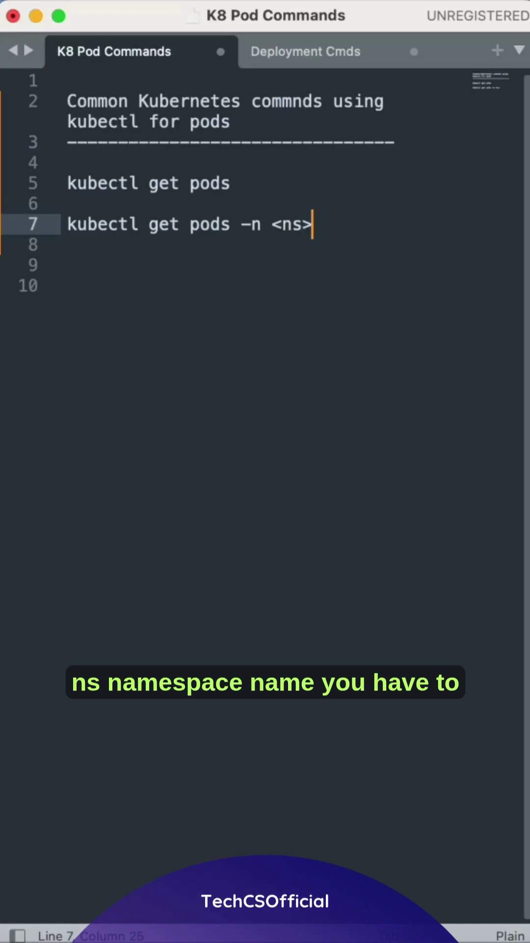
Paste 'kubectl get pods' again on line 9 as 'kubectl get pods -o wide'.
{"action": "key", "text": "Return"}
{"action": "key", "text": "Return"}
{"action": "key", "text": "super+v"}
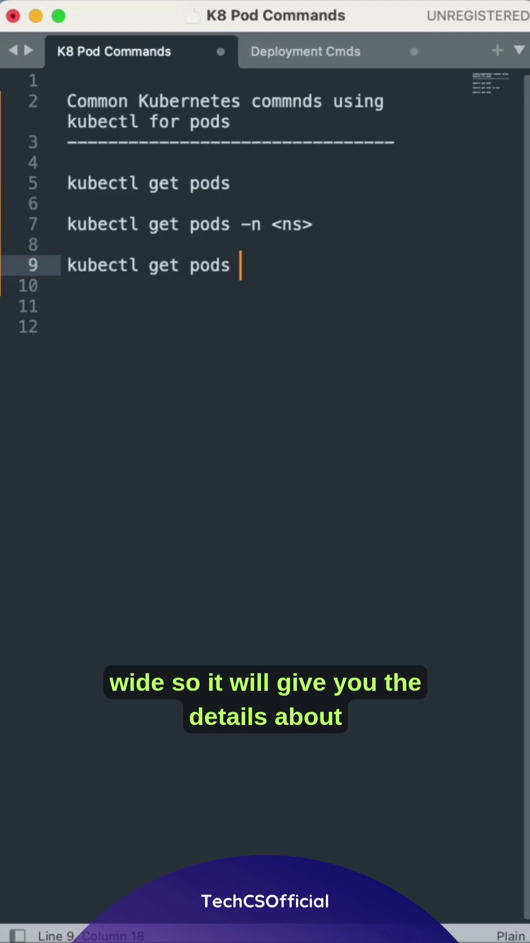
{"action": "type", "text": "-o wide"}
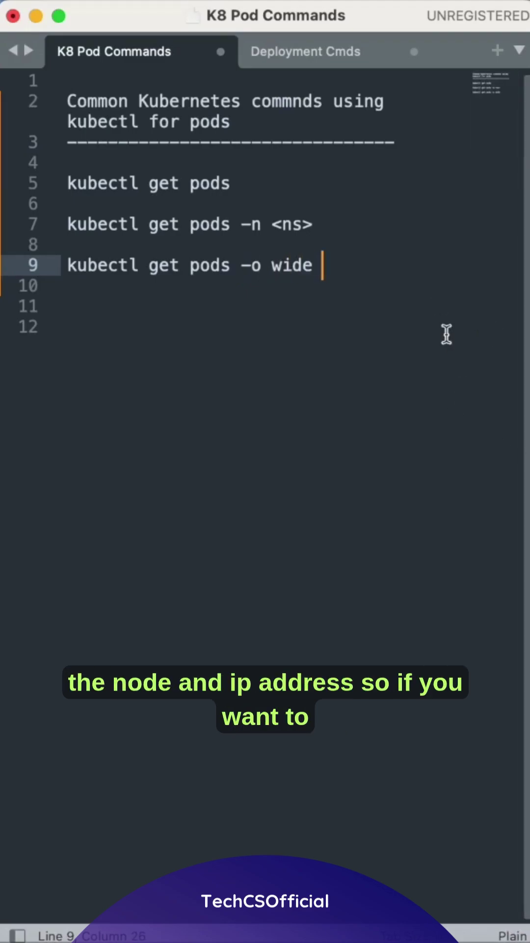
{"action": "key", "text": "Return"}
{"action": "key", "text": "Return"}
{"action": "key", "text": "Return"}
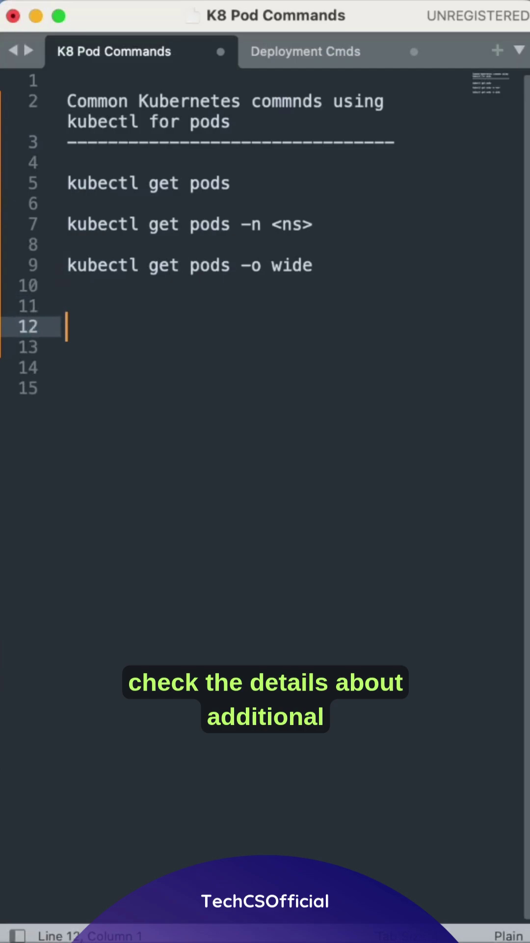
{"action": "type", "text": "kubectl"}
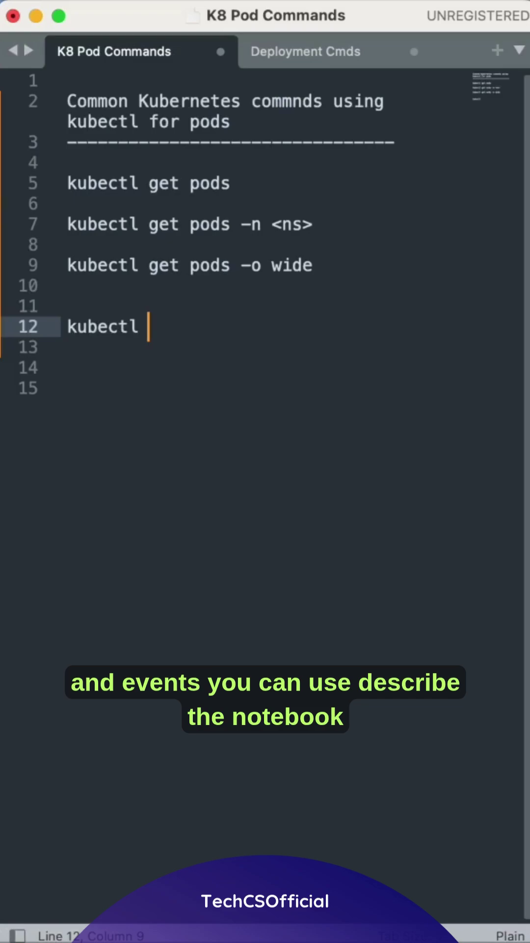
{"action": "type", "text": "describe pod <podname"}
{"action": "type", "text": ">"}
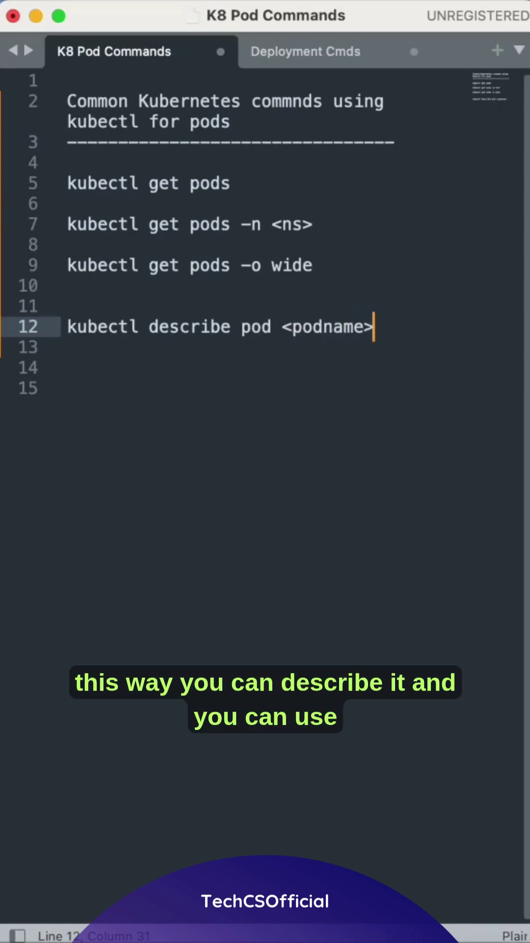
Copy 'kubectl describe pod <podname>' onto line 14 and append '-n <ns>'.
{"action": "left_click_drag", "start_coordinate": [397, 330], "coordinate": [63, 331]}
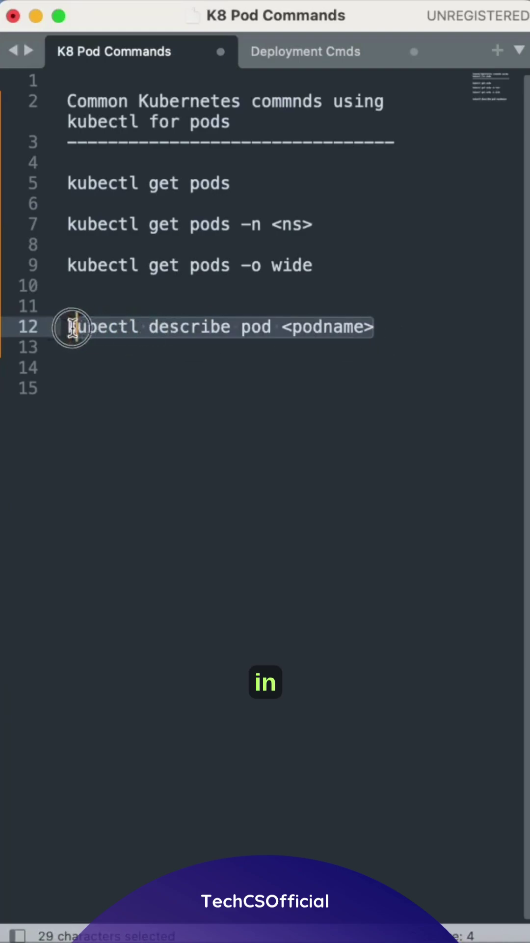
{"action": "key", "text": "super+c"}
{"action": "left_click", "coordinate": [159, 368]}
{"action": "key", "text": "super+v"}
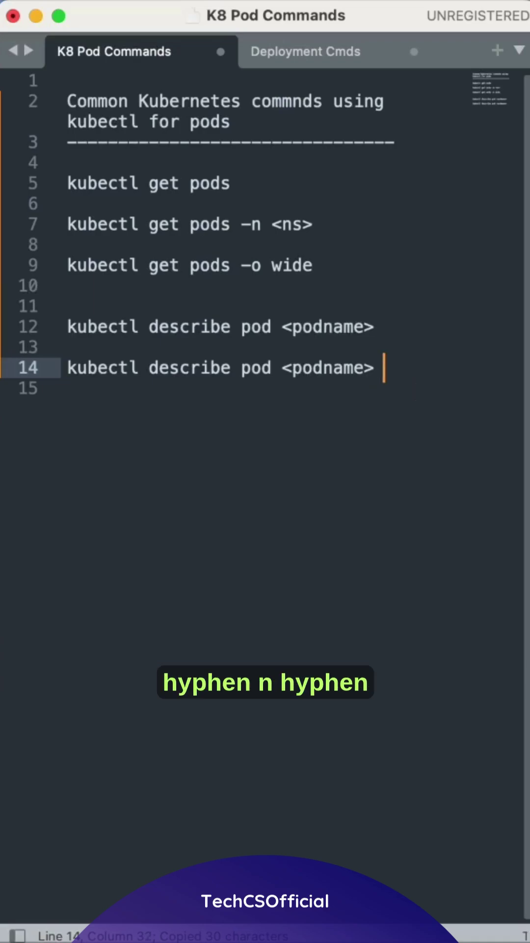
{"action": "type", "text": "-"}
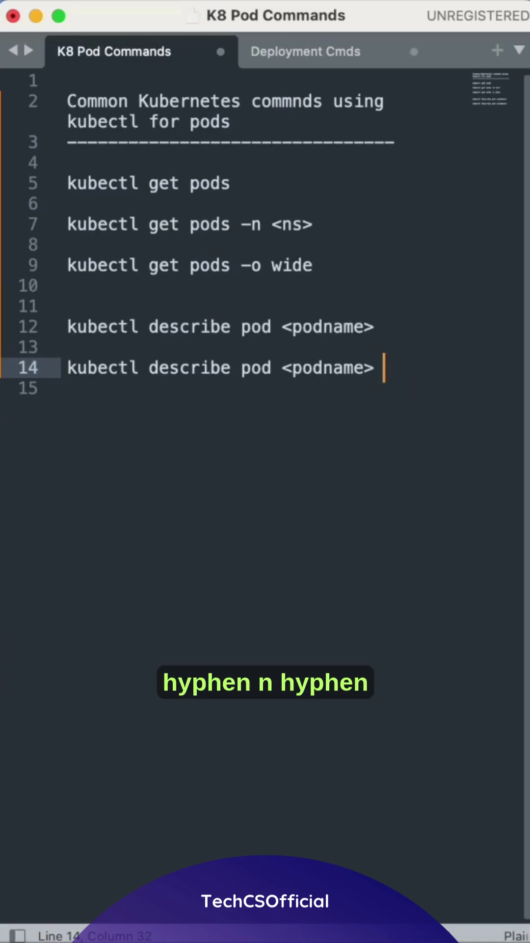
{"action": "type", "text": "n <"}
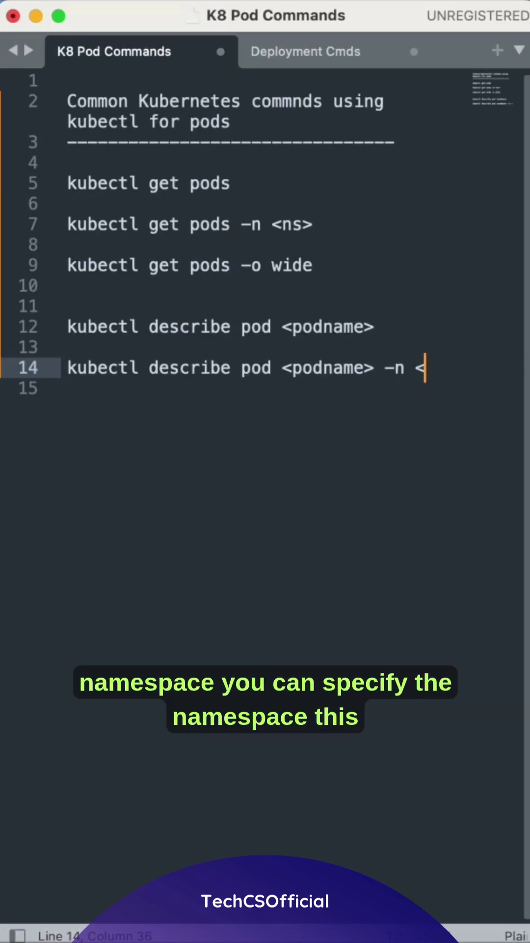
{"action": "type", "text": "ns>"}
{"action": "key", "text": "Return"}
{"action": "key", "text": "Return"}
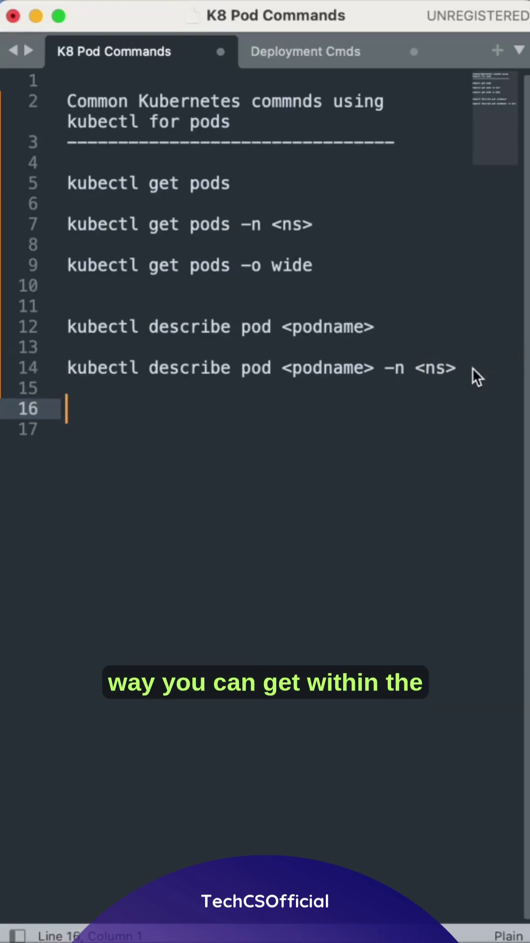
{"action": "left_click", "coordinate": [472, 367]}
Write 'kubectl create -f mypod.yml' on line 17, fixing a mistyped word.
{"action": "key", "text": "Return"}
{"action": "key", "text": "Return"}
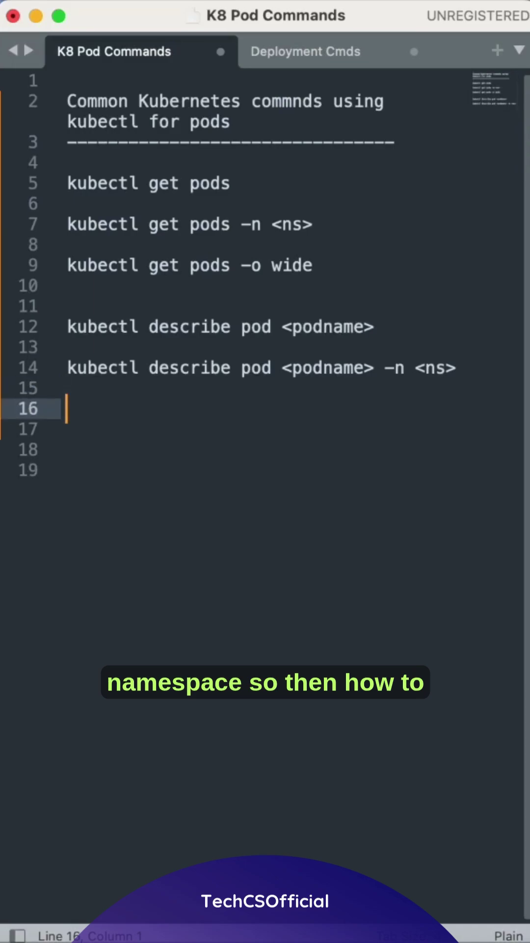
{"action": "key", "text": "Return"}
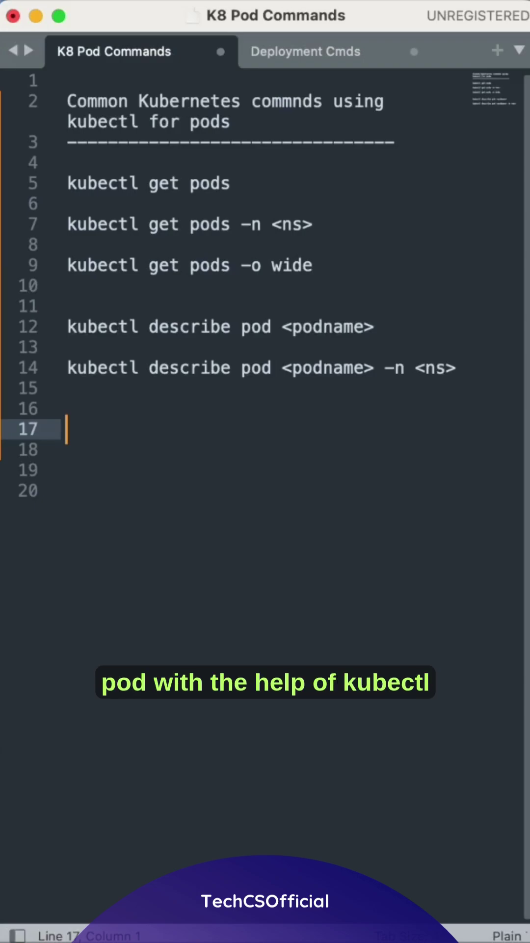
{"action": "type", "text": "kubect"}
{"action": "key", "text": "BackSpace"}
{"action": "key", "text": "BackSpace"}
{"action": "key", "text": "BackSpace"}
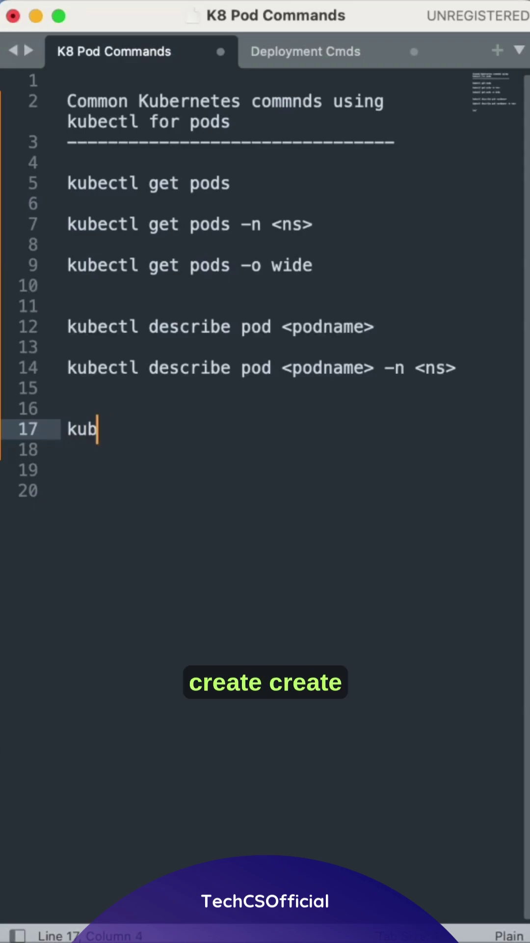
{"action": "key", "text": "BackSpace"}
{"action": "key", "text": "BackSpace"}
{"action": "key", "text": "BackSpace"}
{"action": "type", "text": "kubec"}
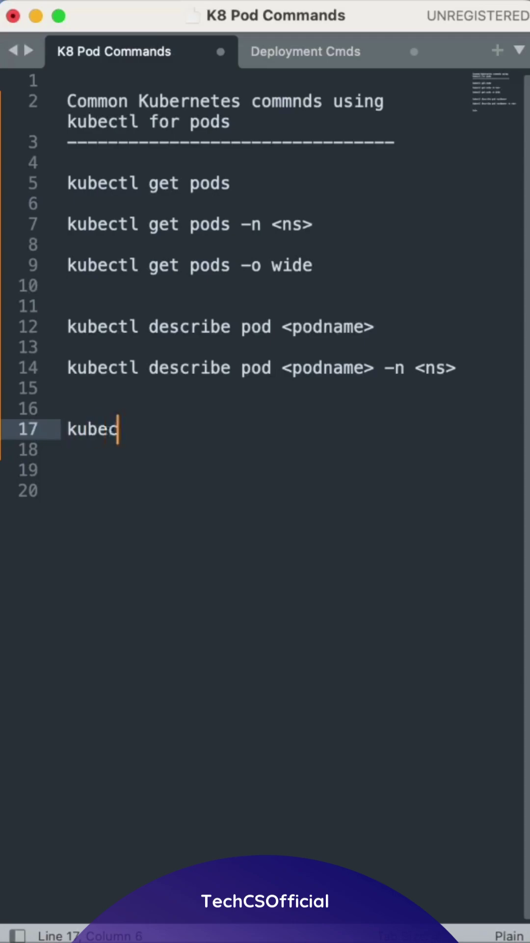
{"action": "type", "text": "tl create "}
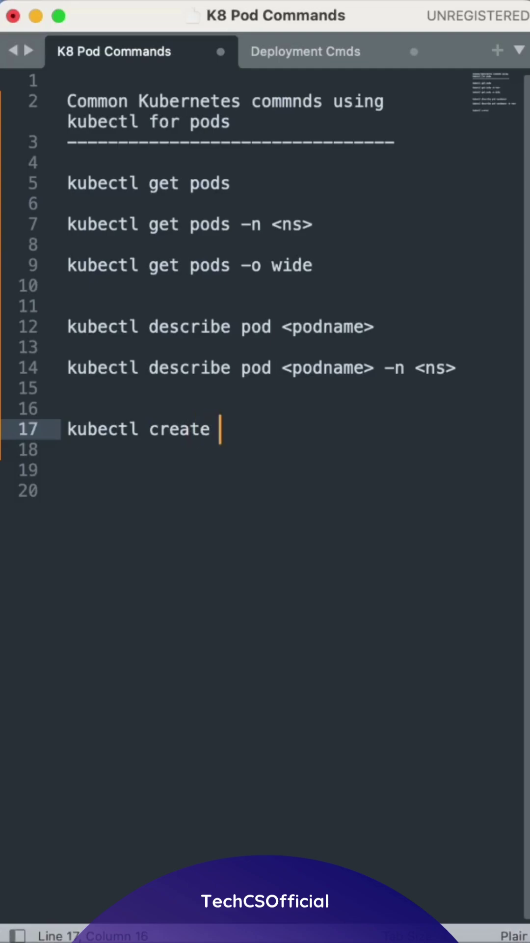
{"action": "type", "text": "-f m"}
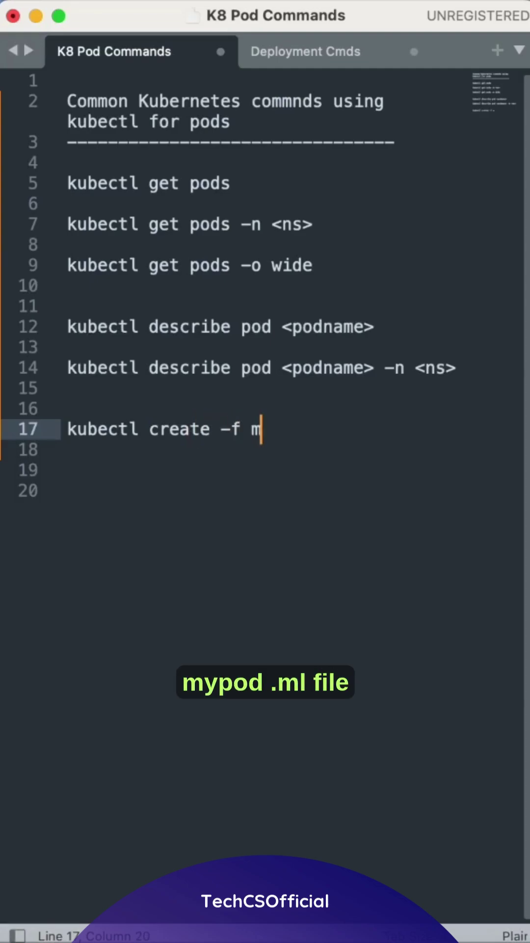
{"action": "type", "text": "ypod.yml"}
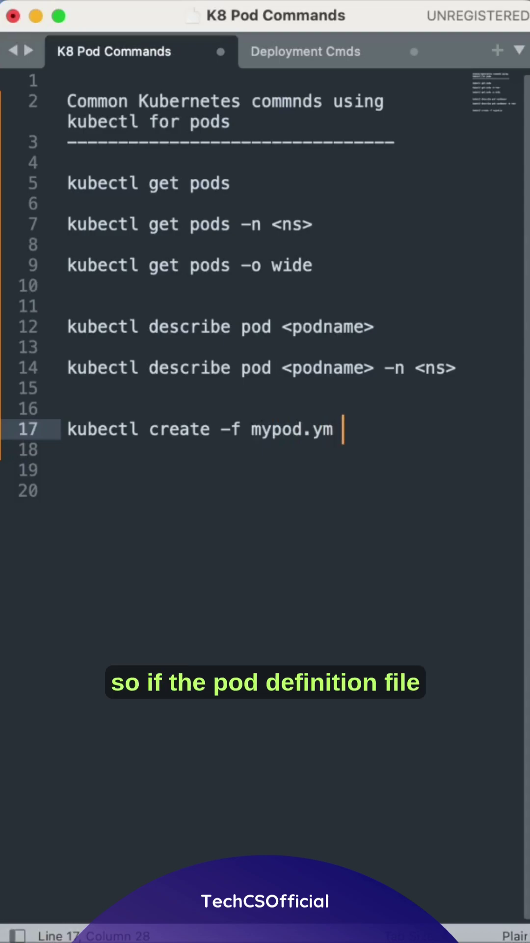
{"action": "key", "text": "Return"}
{"action": "key", "text": "Return"}
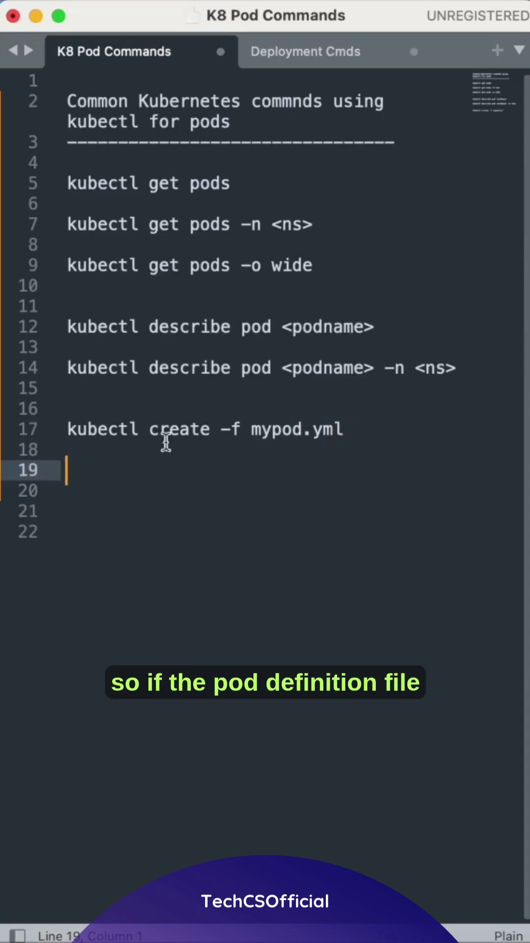
Copy the create command to line 18 and change 'create' to 'apply'.
{"action": "left_click", "coordinate": [276, 429]}
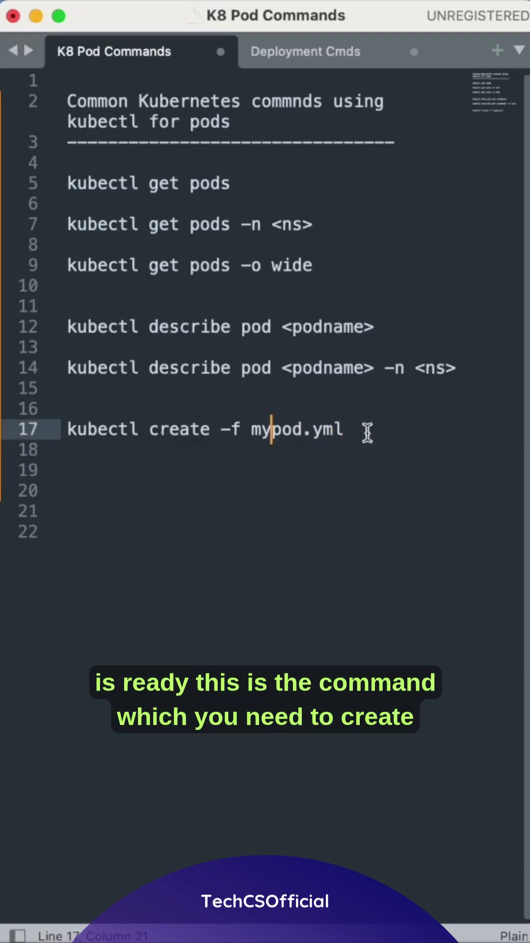
{"action": "left_click", "coordinate": [140, 457]}
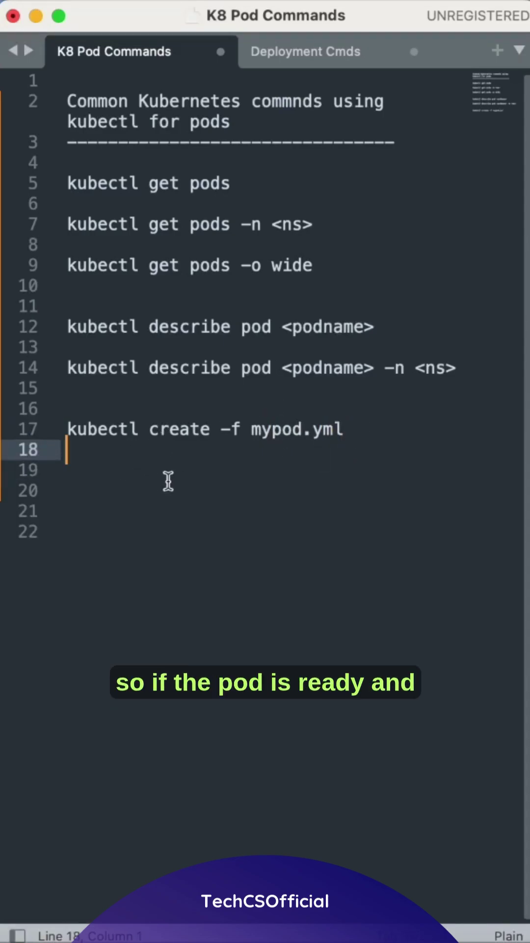
{"action": "left_click_drag", "start_coordinate": [346, 429], "coordinate": [68, 430]}
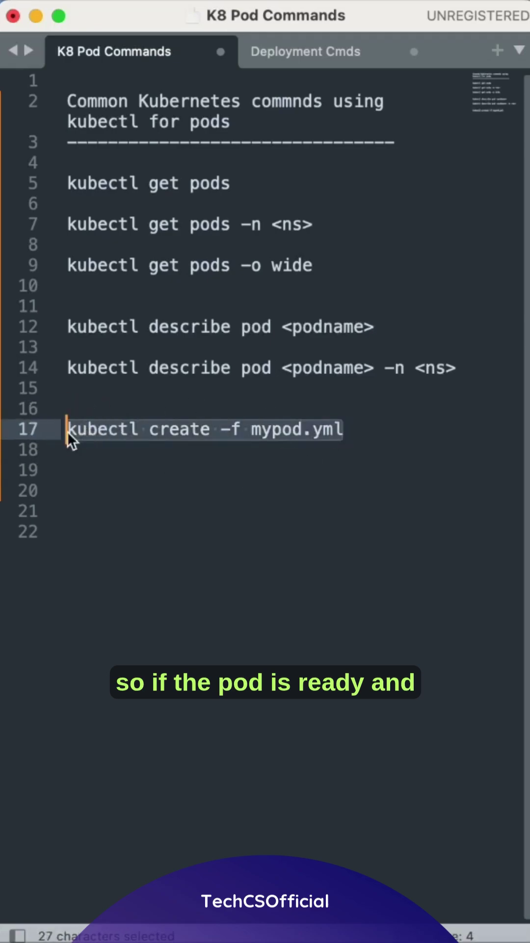
{"action": "key", "text": "super+c"}
{"action": "left_click", "coordinate": [89, 451]}
{"action": "key", "text": "super+v"}
{"action": "double_click", "coordinate": [188, 451]}
{"action": "type", "text": "apply"}
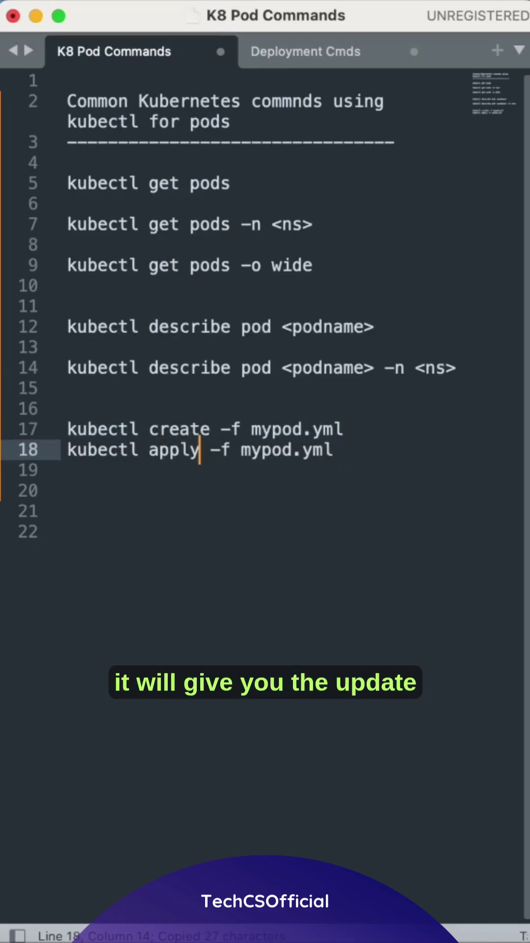
{"action": "left_click", "coordinate": [383, 452]}
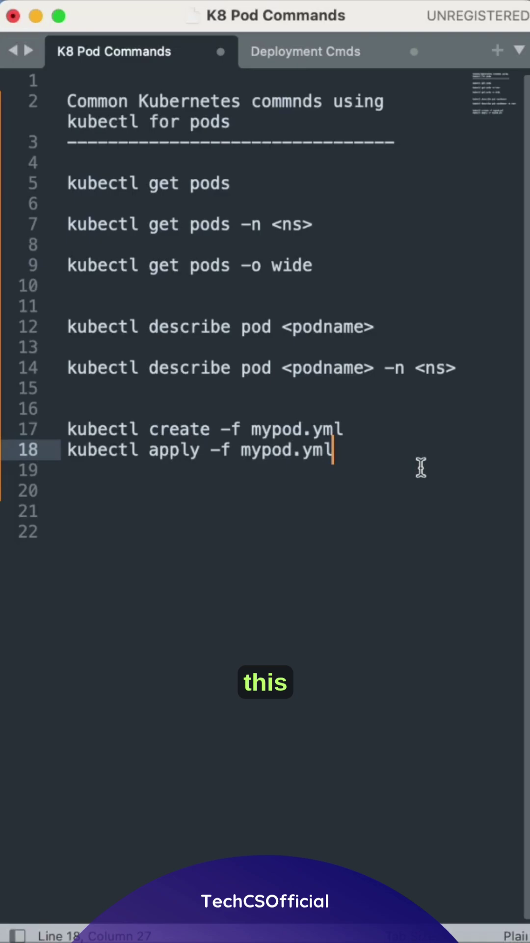
{"action": "key", "text": "Return"}
{"action": "key", "text": "Return"}
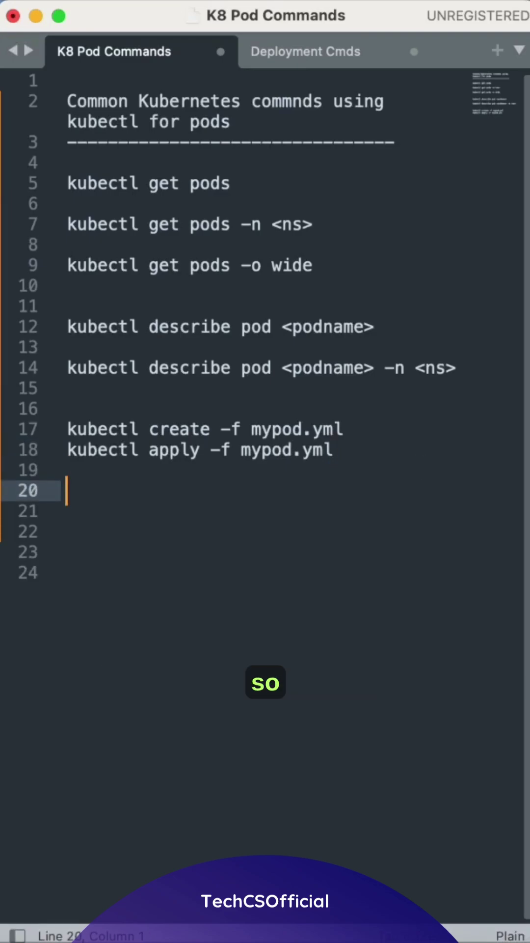
{"action": "type", "text": "kubectl "}
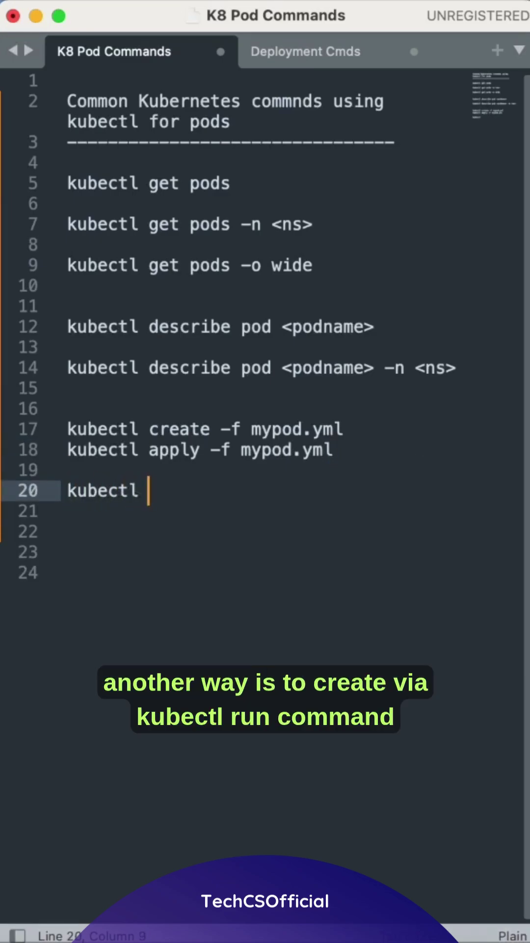
{"action": "type", "text": "run "}
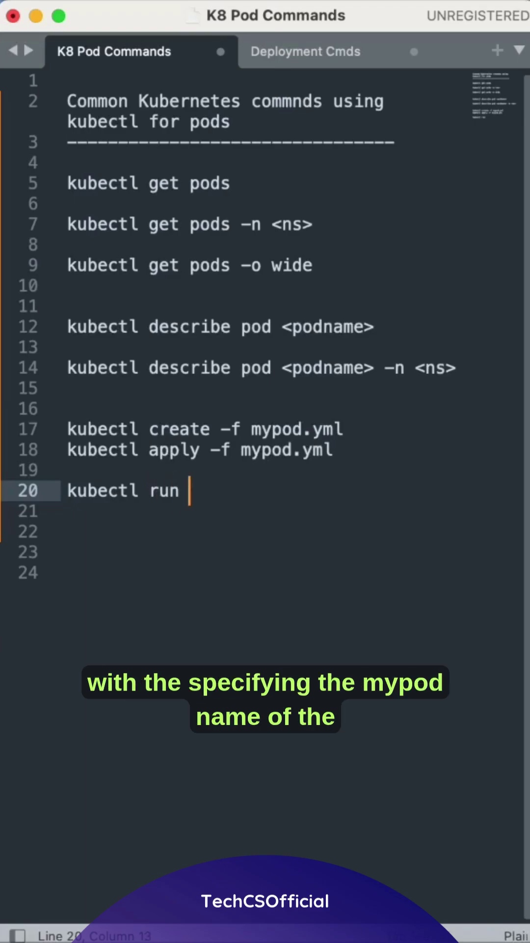
{"action": "type", "text": "mypod --image"}
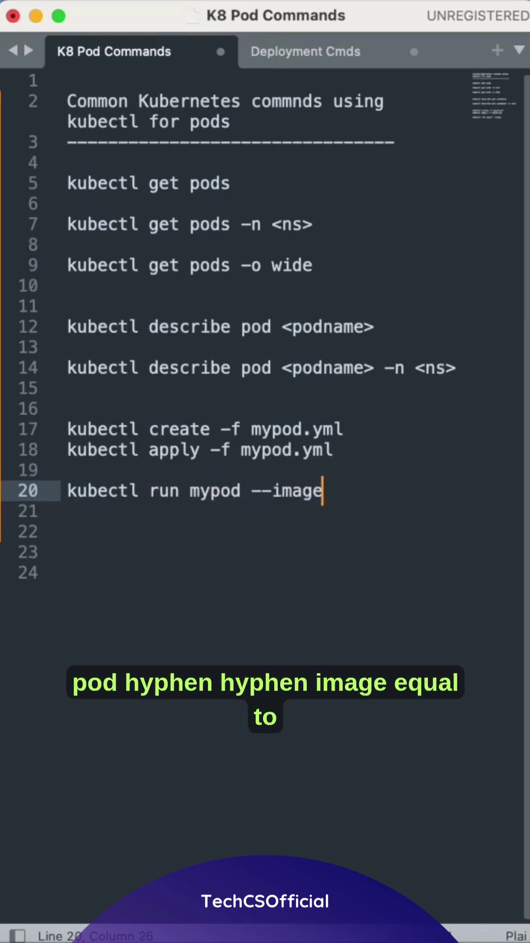
{"action": "type", "text": "=nginx"}
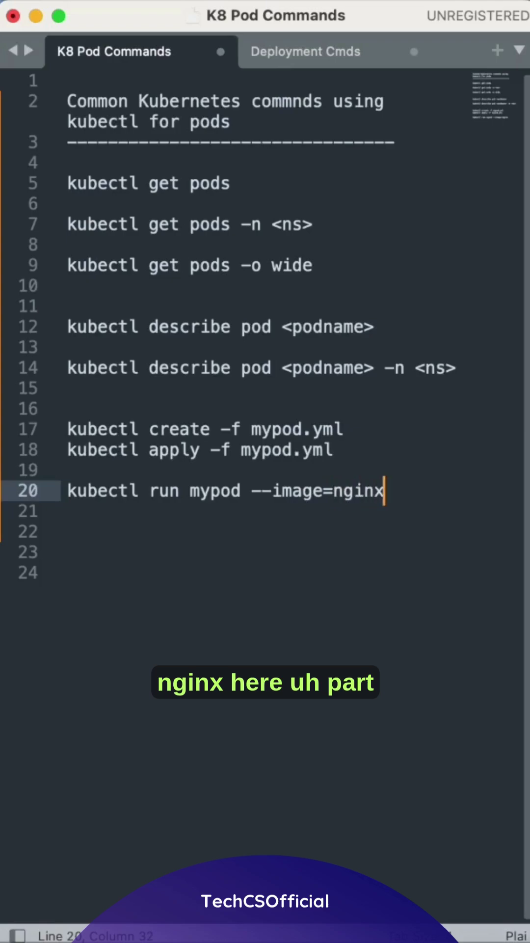
Finish 'kubectl run mypod --image=nginx' on line 20 and leave a blank line after it.
{"action": "double_click", "coordinate": [214, 491]}
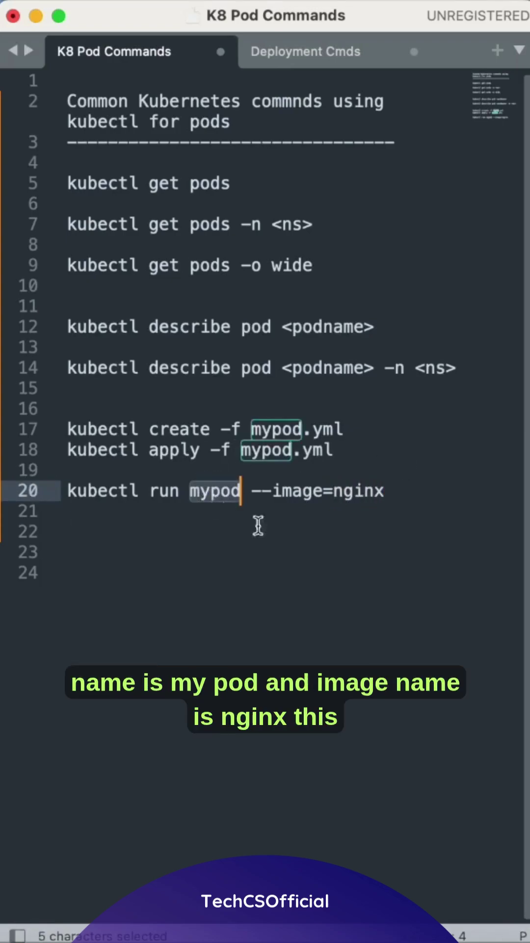
{"action": "double_click", "coordinate": [359, 490]}
{"action": "left_click", "coordinate": [413, 490]}
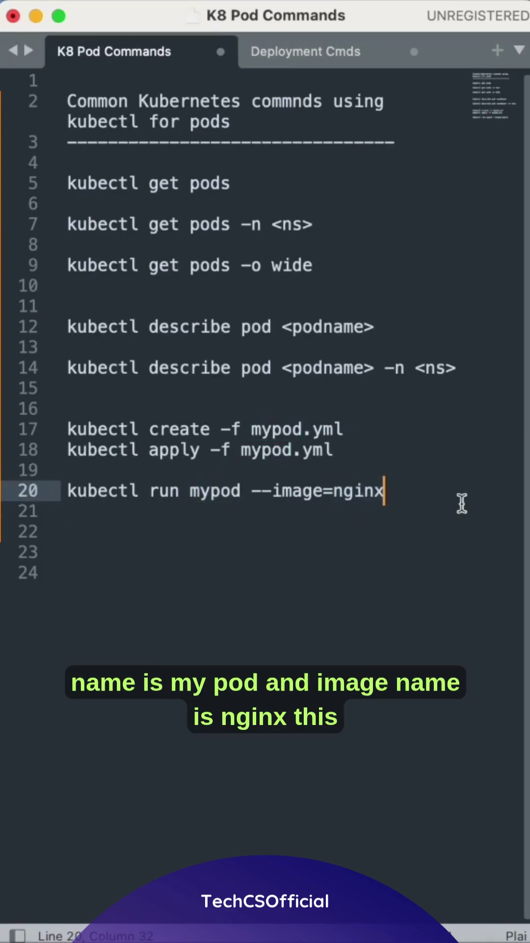
{"action": "key", "text": "Return"}
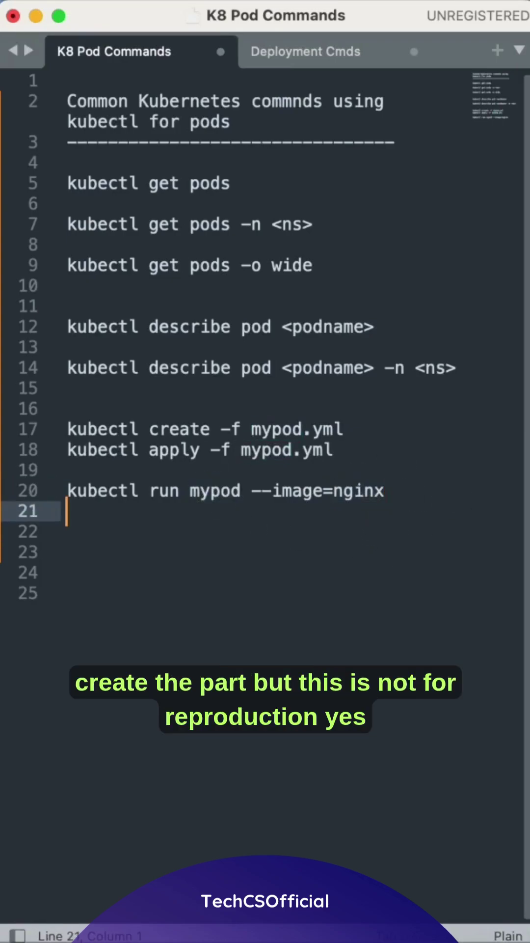
{"action": "key", "text": "Return"}
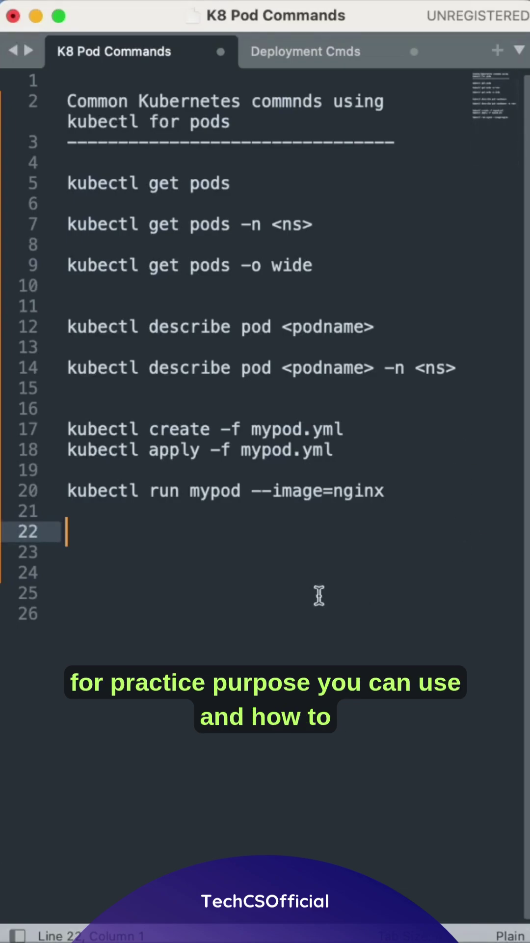
{"action": "type", "text": "h"}
Write 'kubectl edit pod <podname>' on line 22, correcting typos, then start a new line.
{"action": "key", "text": "BackSpace"}
{"action": "type", "text": "kubec"}
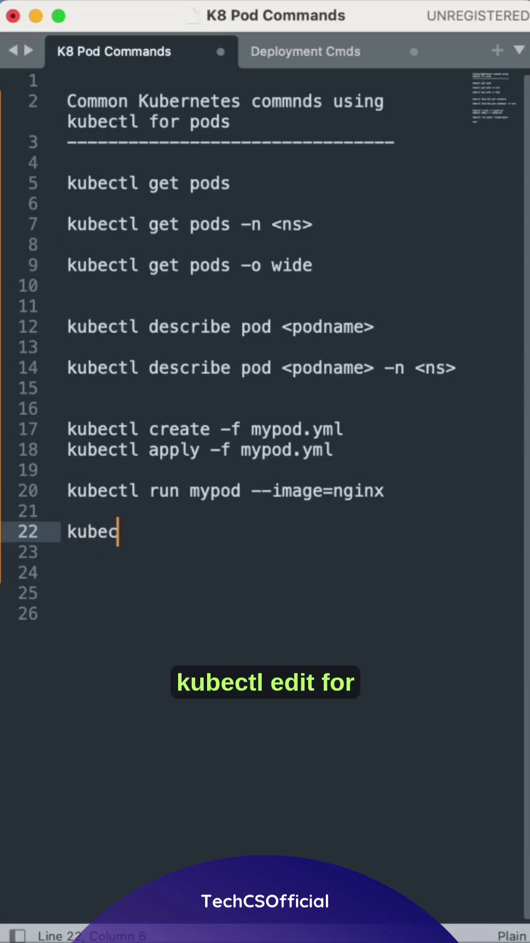
{"action": "type", "text": "tl edit pod "}
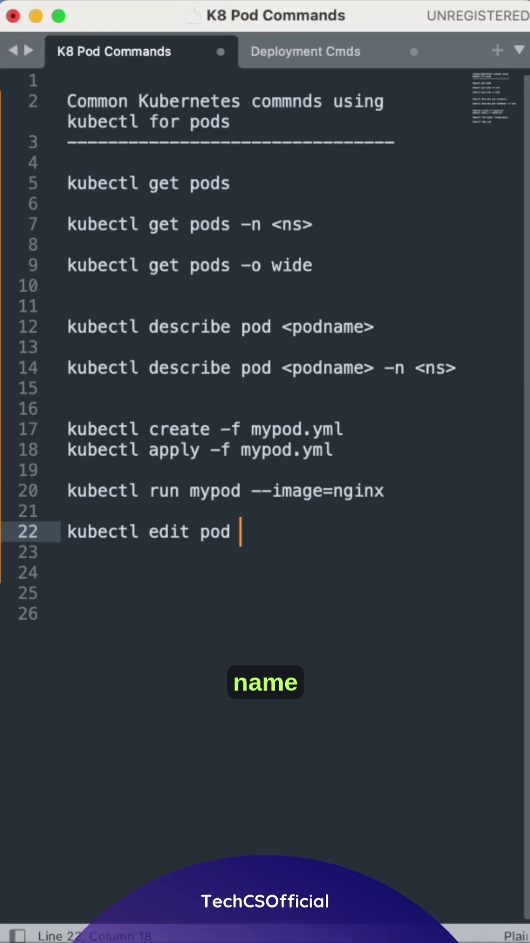
{"action": "type", "text": "<n"}
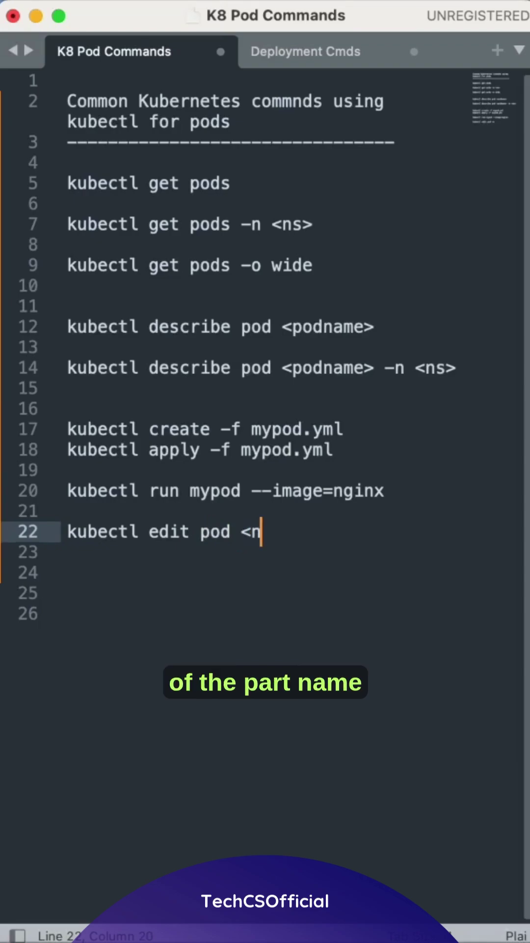
{"action": "type", "text": "s"}
{"action": "key", "text": "BackSpace"}
{"action": "key", "text": "BackSpace"}
{"action": "type", "text": "pdname>"}
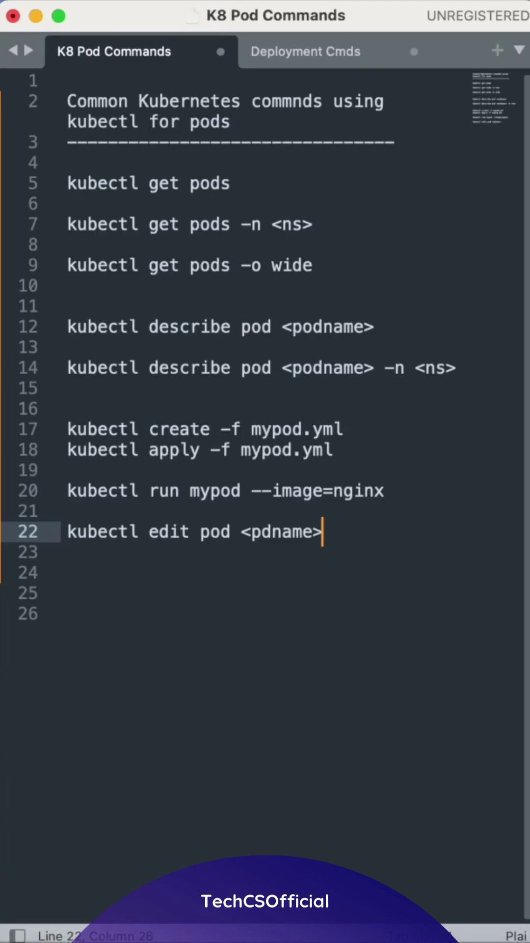
{"action": "key", "text": "Left"}
{"action": "key", "text": "Left"}
{"action": "key", "text": "Left"}
{"action": "key", "text": "BackSpace"}
{"action": "type", "text": "od"}
{"action": "key", "text": "Right"}
{"action": "key", "text": "Right"}
{"action": "key", "text": "Right"}
{"action": "key", "text": "Return"}
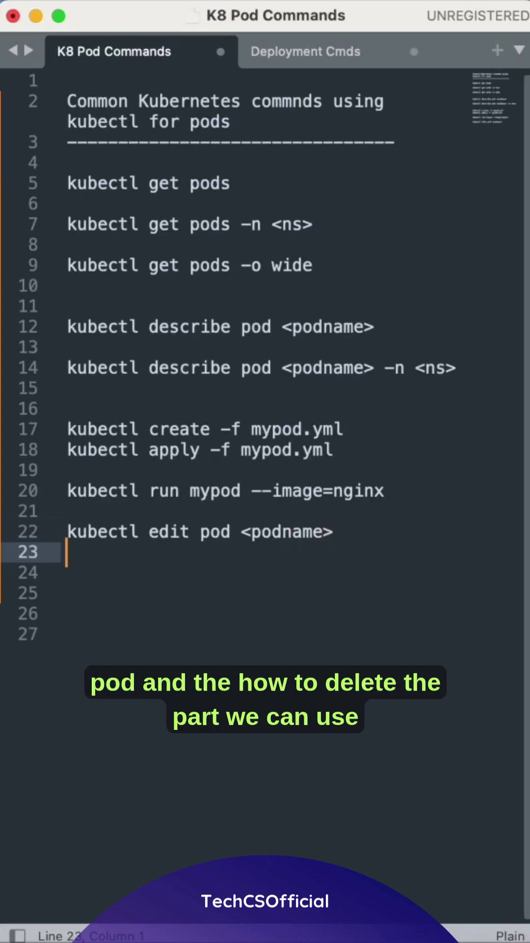
{"action": "type", "text": "kubec"}
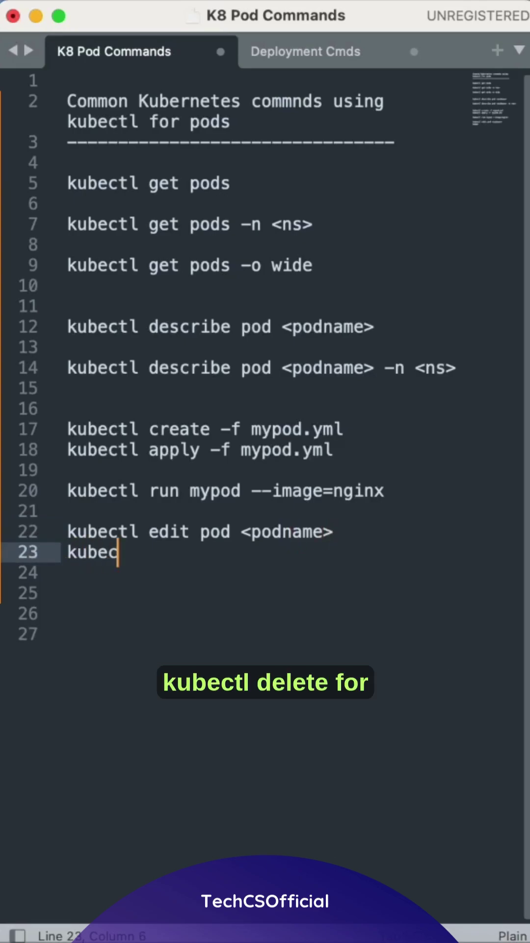
{"action": "type", "text": "tl delete"}
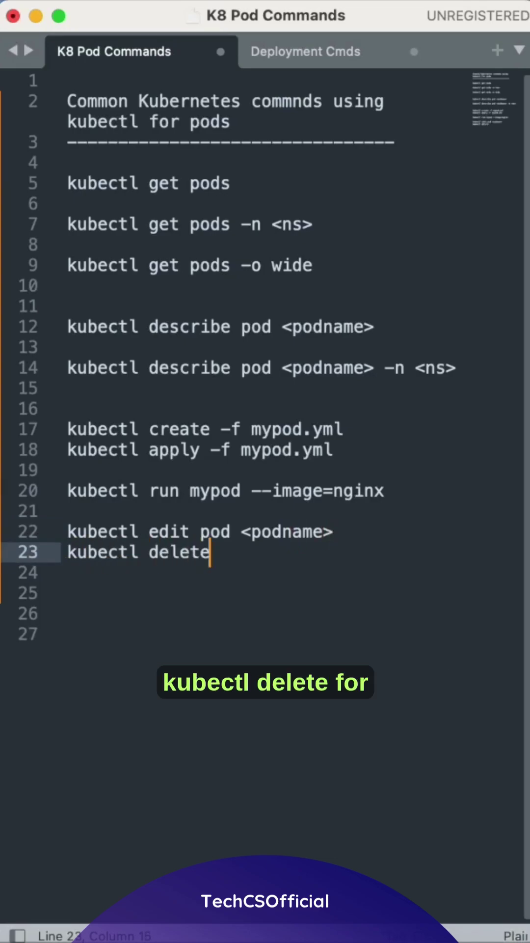
{"action": "type", "text": " poid"}
Complete 'kubectl delete pod <podname>' using the placeholder copied from the edit command.
{"action": "key", "text": "BackSpace"}
{"action": "key", "text": "BackSpace"}
{"action": "type", "text": "d <"}
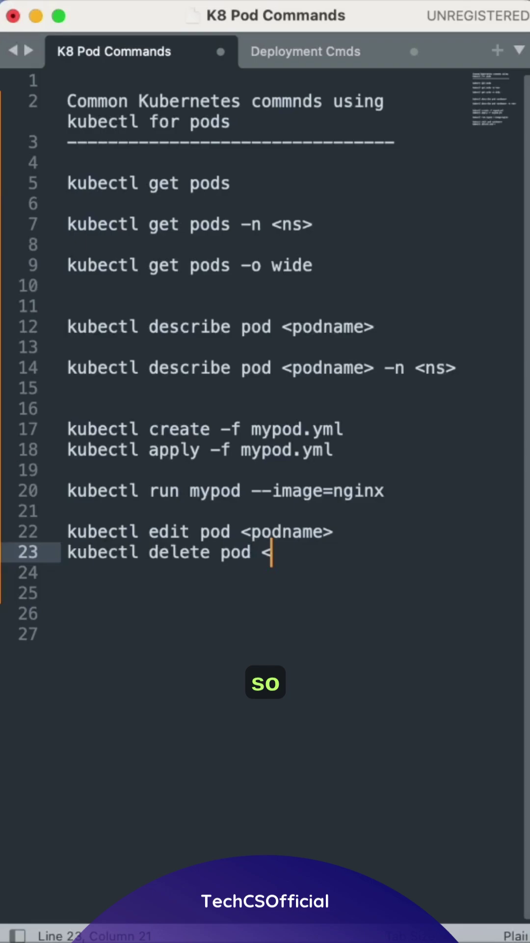
{"action": "left_click_drag", "start_coordinate": [335, 531], "coordinate": [242, 533]}
{"action": "key", "text": "super+c"}
{"action": "left_click", "coordinate": [296, 555]}
{"action": "left_click_drag", "start_coordinate": [336, 532], "coordinate": [270, 555]}
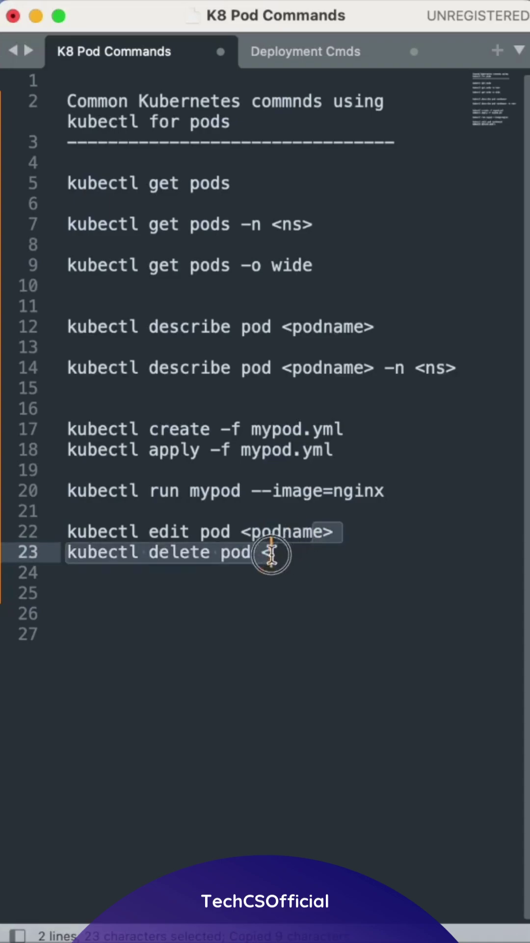
{"action": "left_click", "coordinate": [287, 557]}
{"action": "key", "text": "BackSpace"}
{"action": "key", "text": "super+v"}
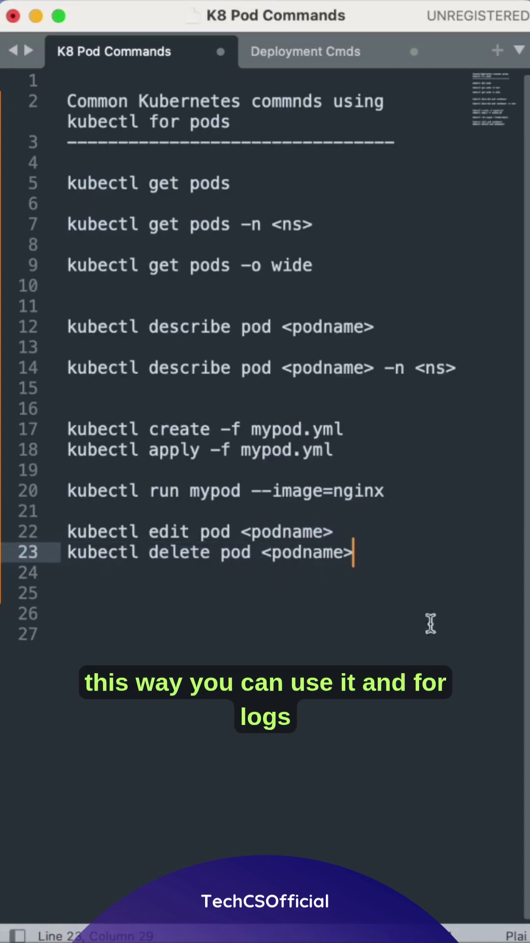
{"action": "key", "text": "Return"}
{"action": "key", "text": "Return"}
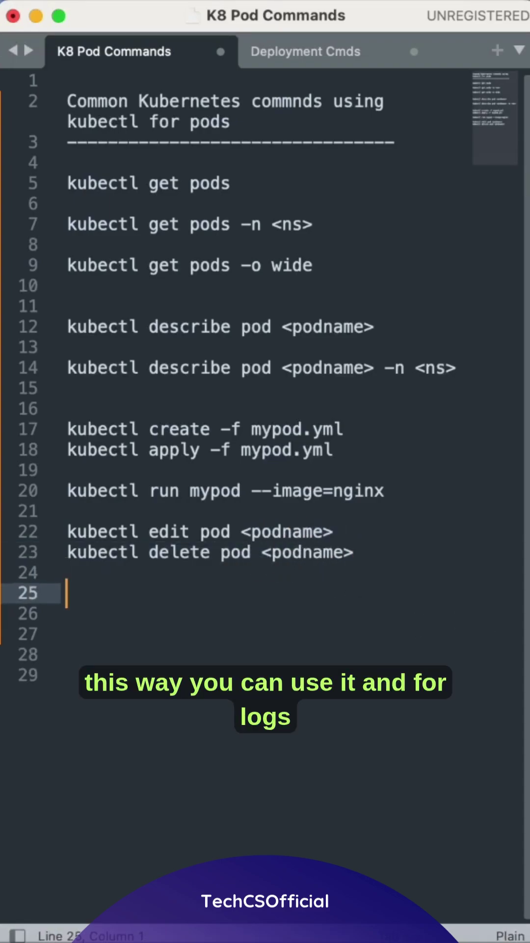
{"action": "type", "text": "kubectl logs "}
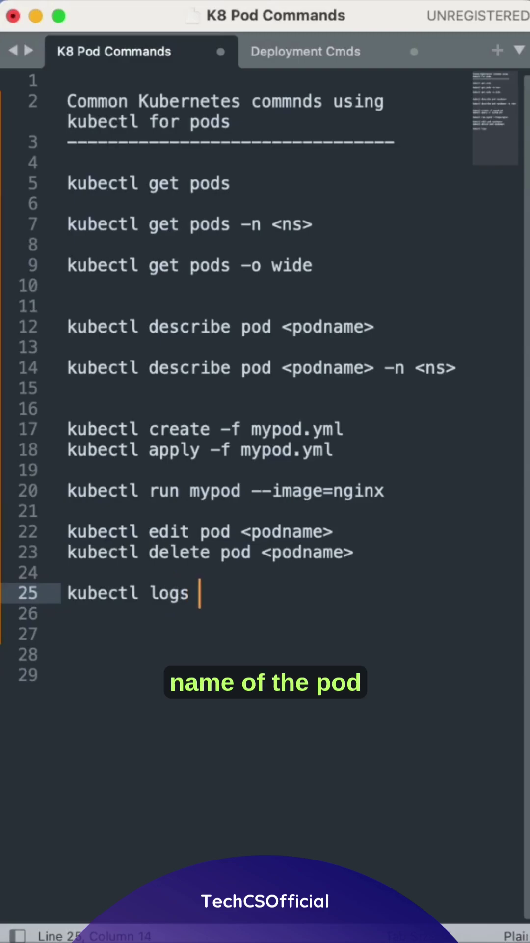
{"action": "type", "text": "<"}
{"action": "type", "text": "p-name>"}
Start a second 'kubectl logs' line below 'kubectl logs <p-name>'.
{"action": "key", "text": "Return"}
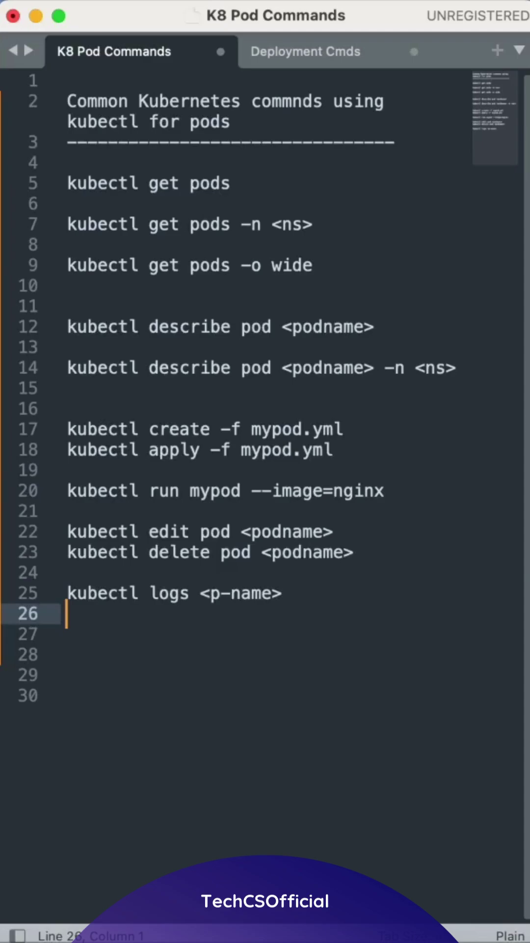
{"action": "type", "text": "kubec"}
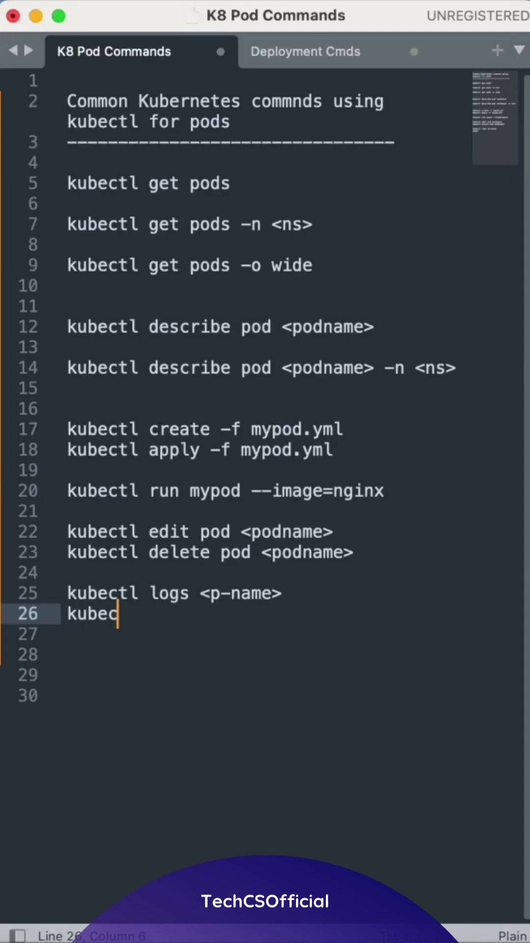
{"action": "type", "text": "tl logs"}
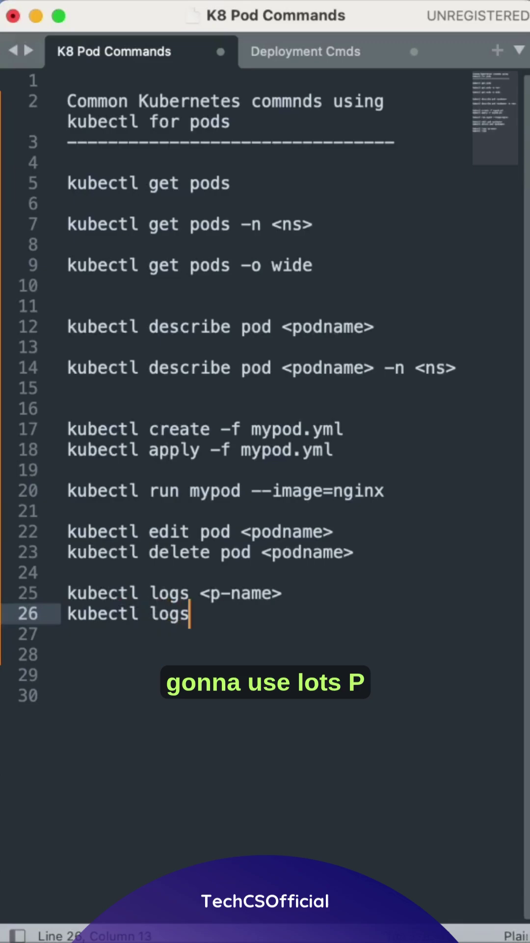